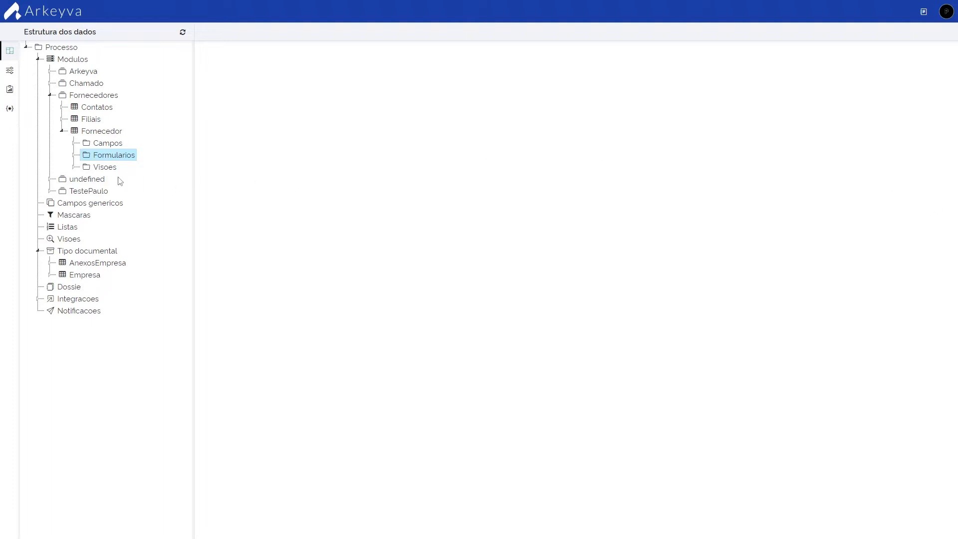
Open the configuration of the CEP field in the Fornecedor table of the Fornecedores module
left_click(61, 131)
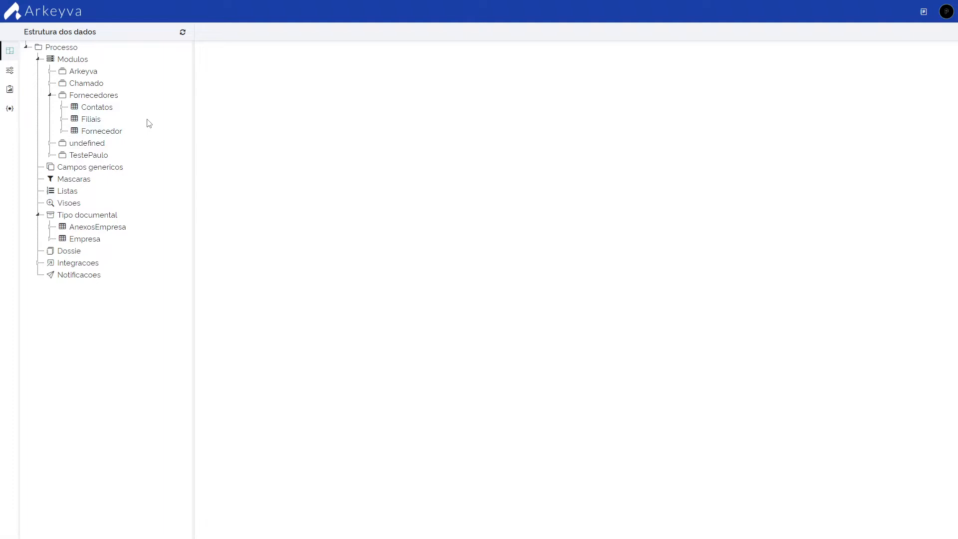
left_click(91, 119)
left_click(97, 107)
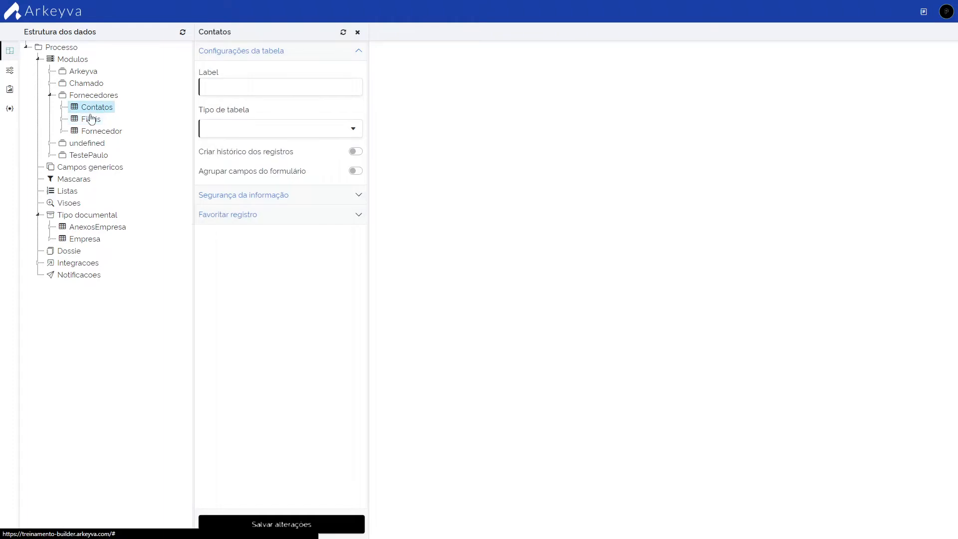
left_click(61, 132)
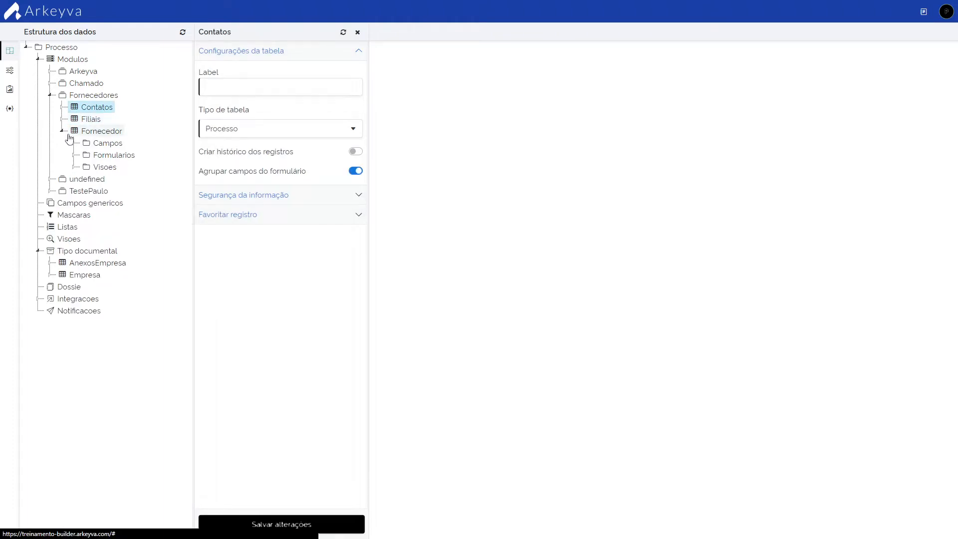
left_click(74, 145)
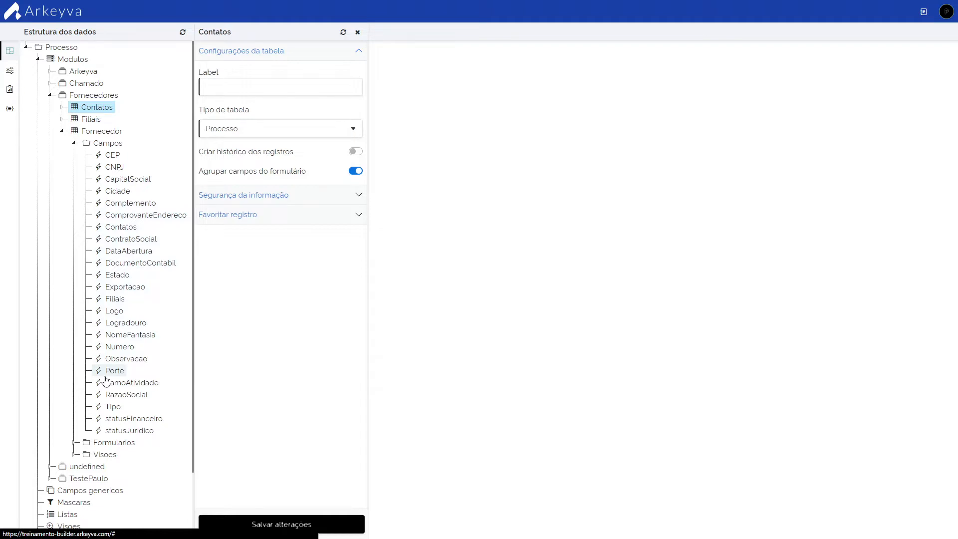
left_click(110, 160)
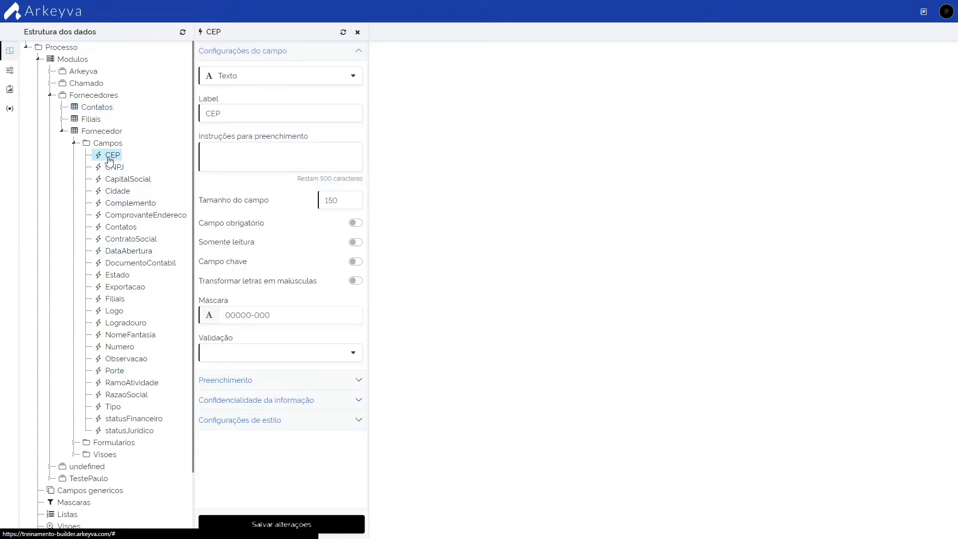
Set the CEP field's type to Arquivo and check its permitted extensions setting
left_click(299, 75)
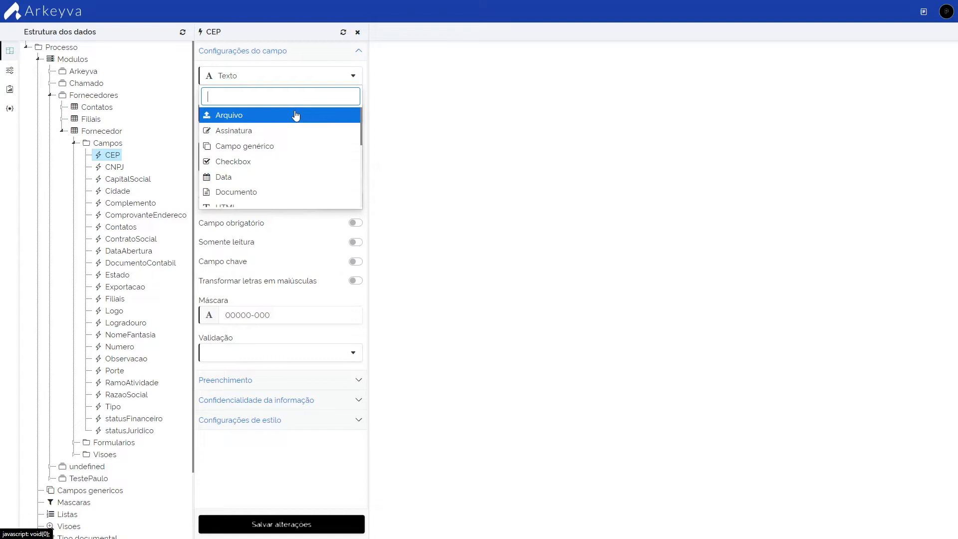
left_click(297, 116)
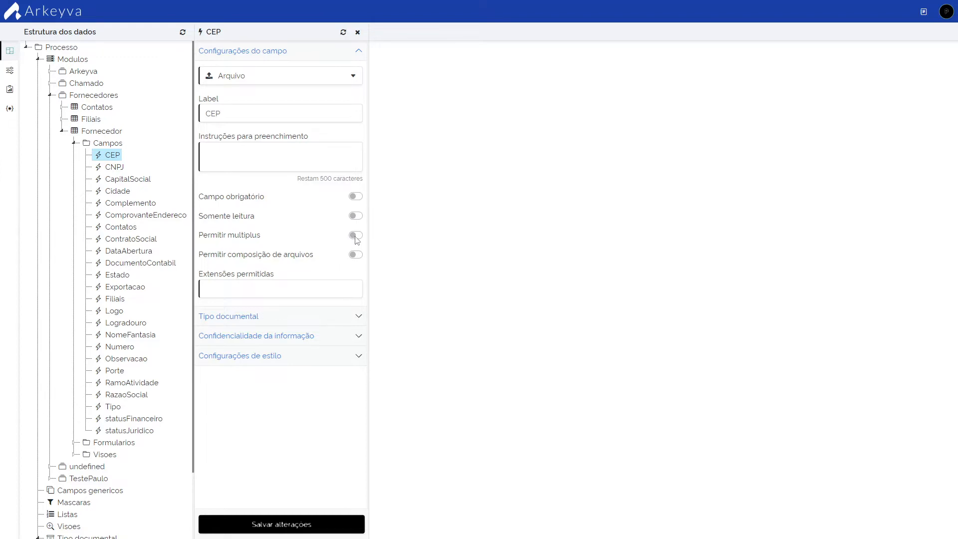
left_click(320, 290)
left_click(407, 285)
Examine the Arquivo field's document type, confidentiality and style settings, including the content alignment options
left_click(294, 316)
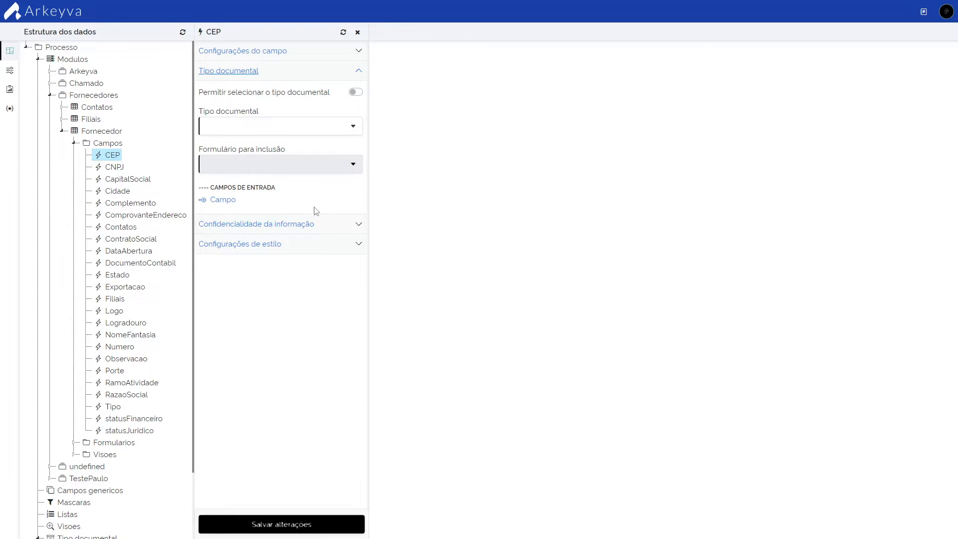
left_click(310, 225)
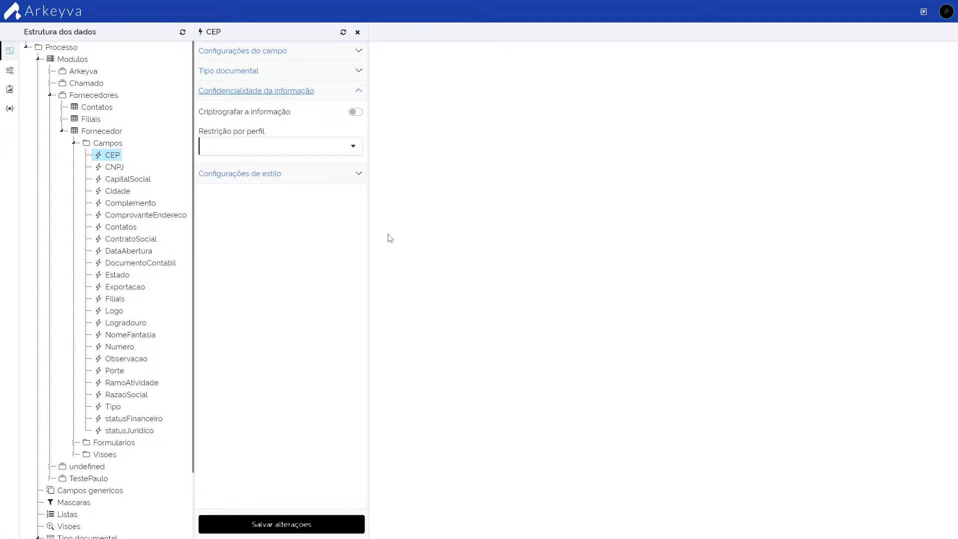
left_click(305, 174)
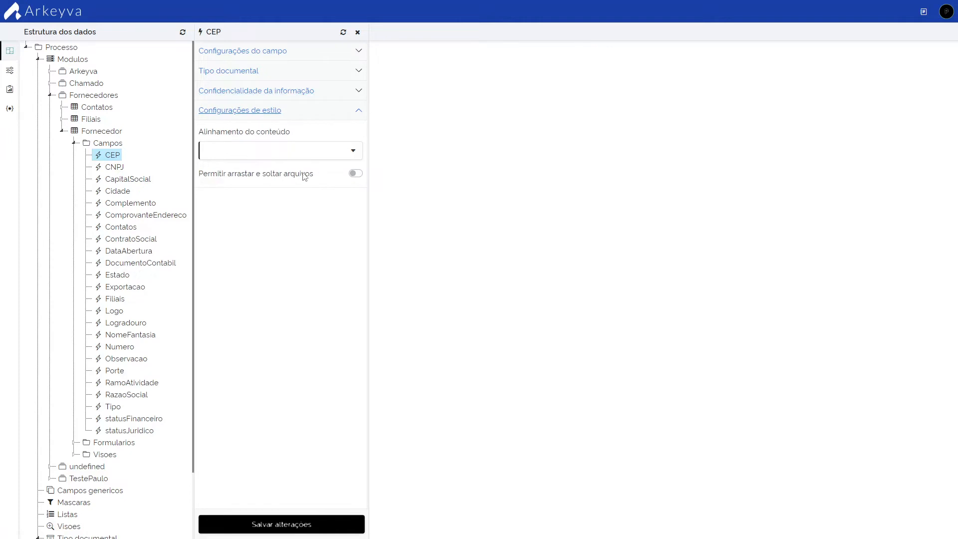
left_click(262, 156)
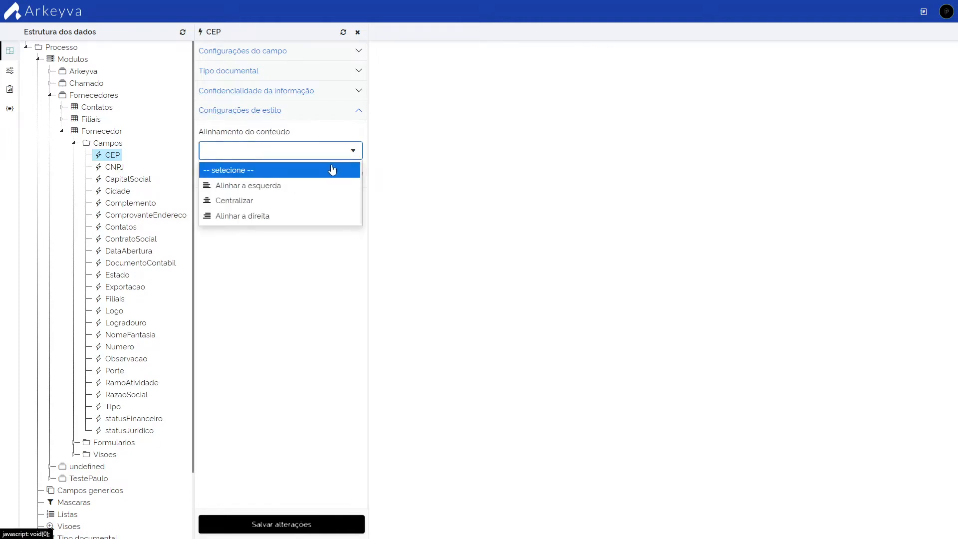
left_click(284, 241)
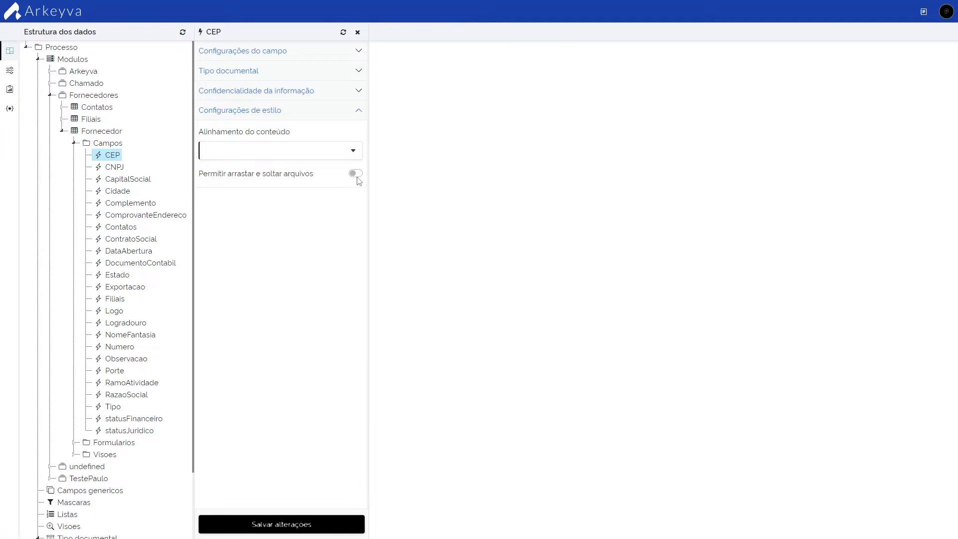
Set the CEP field's type to Assinatura and try switching the drawing, writing and image upload permissions on and off
left_click(249, 51)
left_click(257, 76)
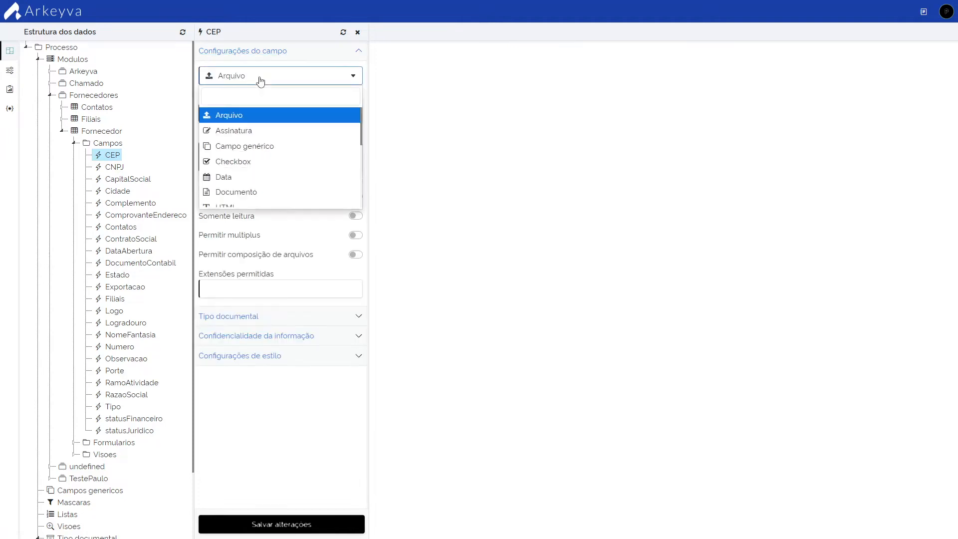
left_click(252, 131)
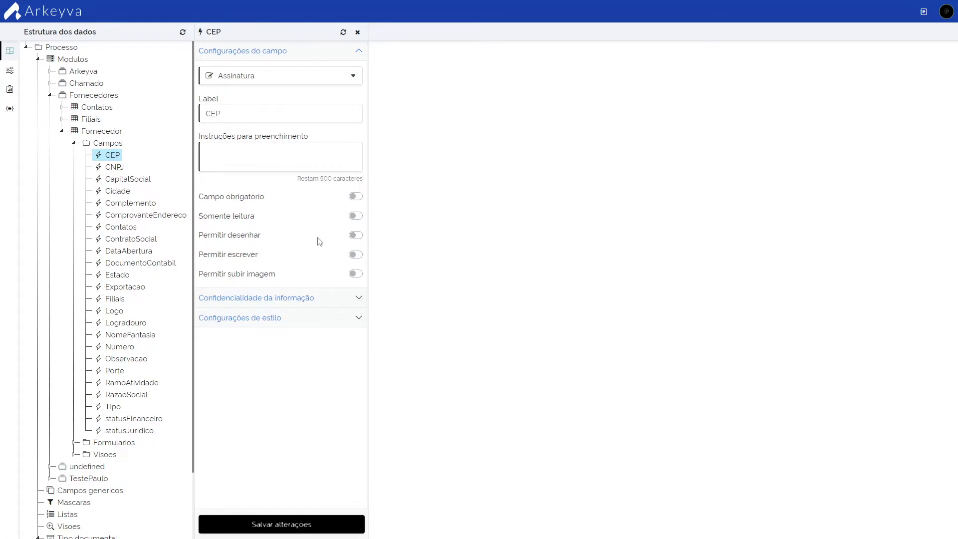
left_click(361, 235)
left_click(358, 256)
left_click(358, 278)
left_click(355, 273)
left_click(355, 255)
left_click(357, 236)
Set the CEP field's type to Data and try switching the include-time and past-date options on and off
left_click(272, 84)
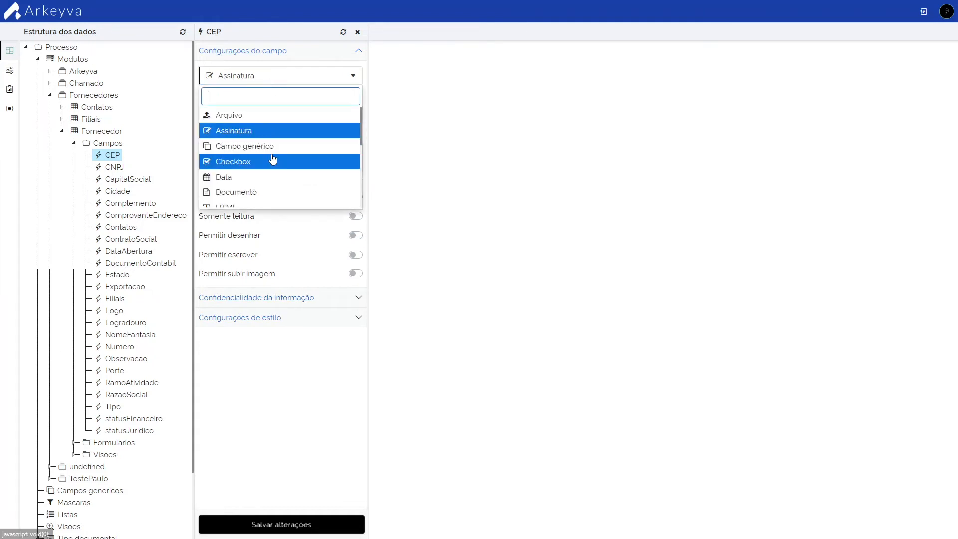
scroll(272, 160, "down", 2)
left_click(268, 129)
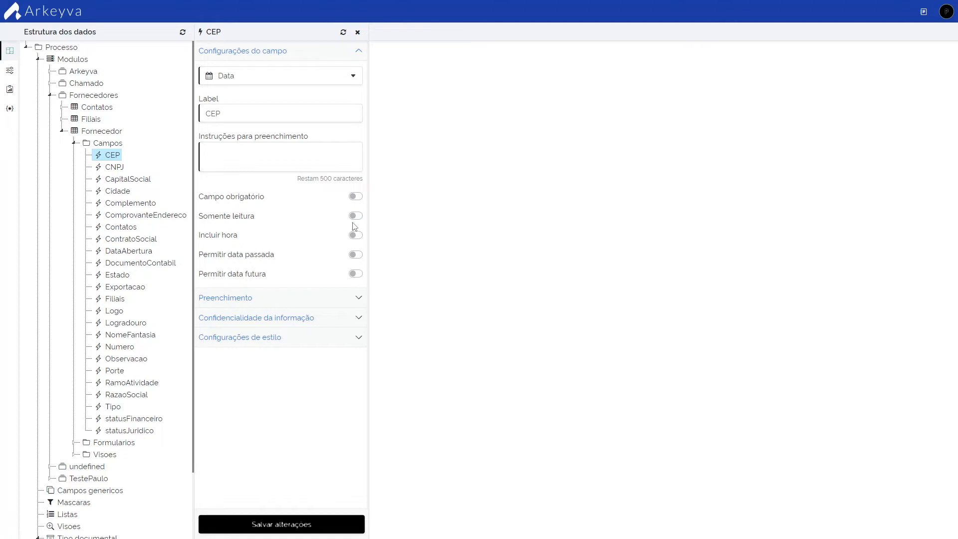
left_click(356, 254)
left_click(355, 235)
left_click(355, 253)
left_click(356, 235)
Set the CEP field's type to Documento and open the editor for its fill-in content
left_click(251, 81)
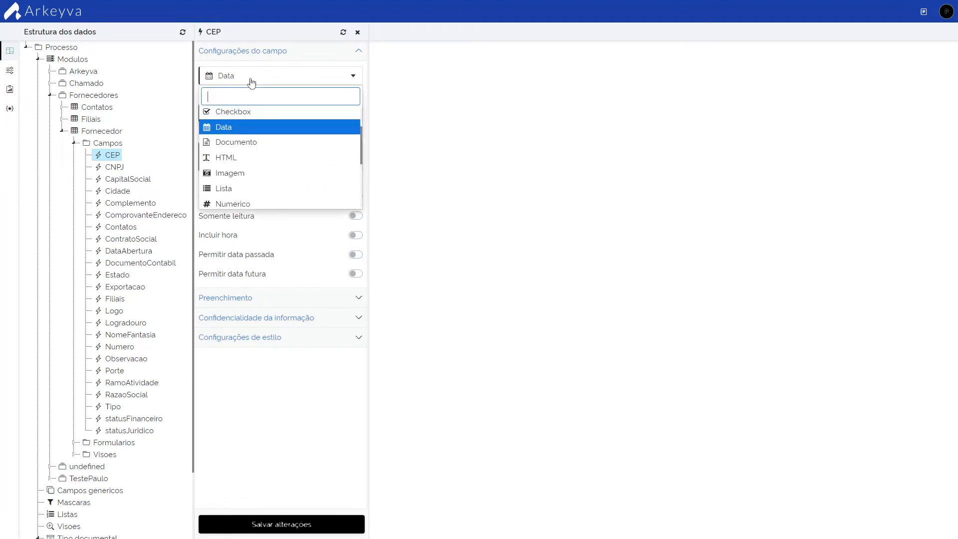
left_click(253, 145)
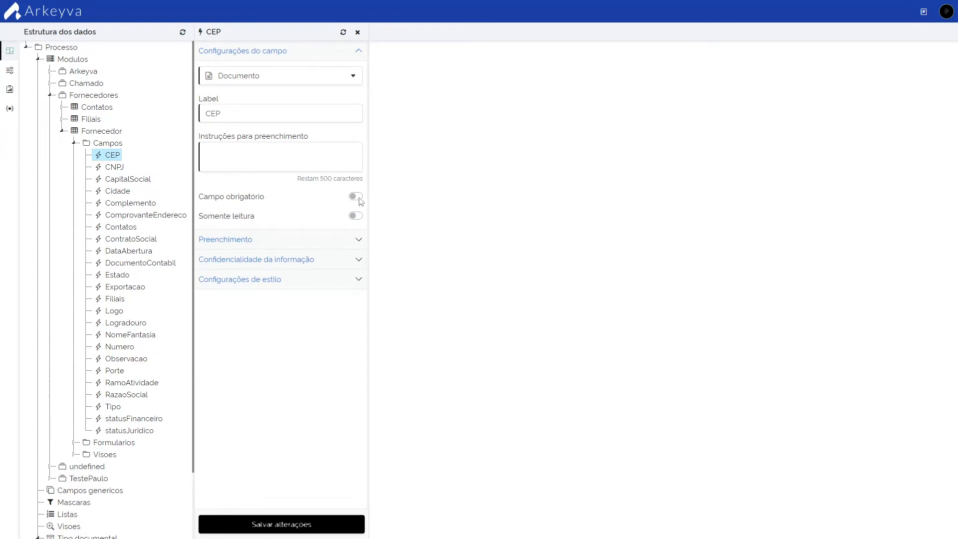
left_click(293, 239)
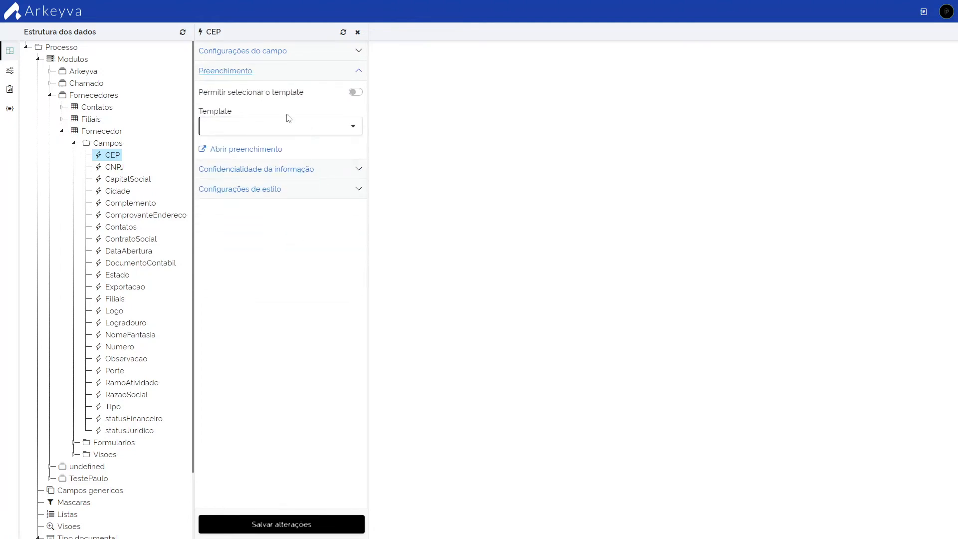
left_click(247, 150)
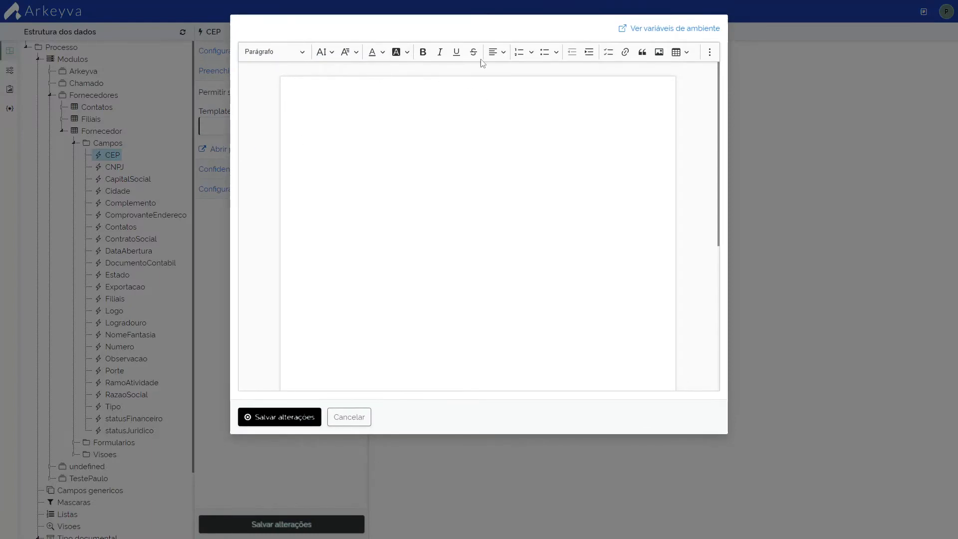
Try out image insertion without choosing a file, enter the sample text "fsdafsd" in the document and erase all but its first letter
left_click(659, 54)
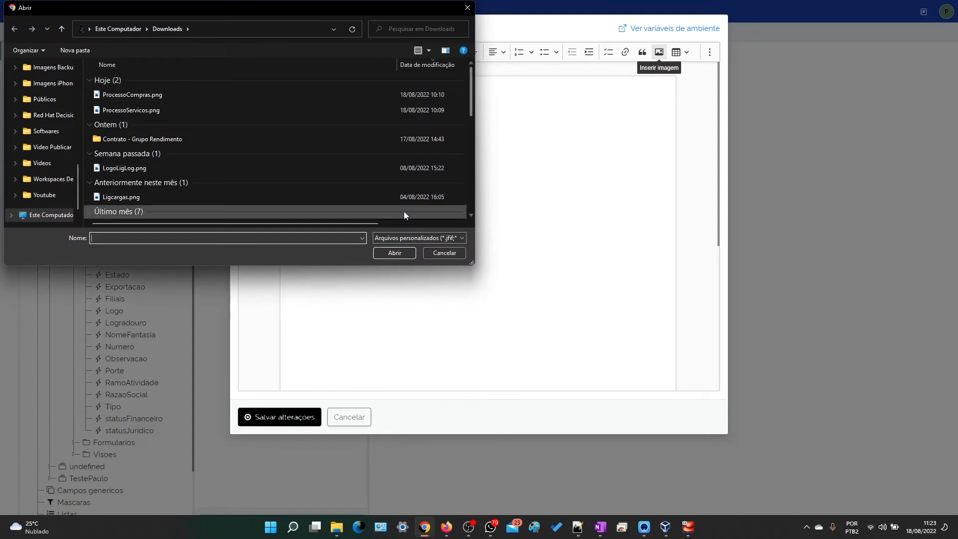
left_click(444, 252)
type("fsdafsd")
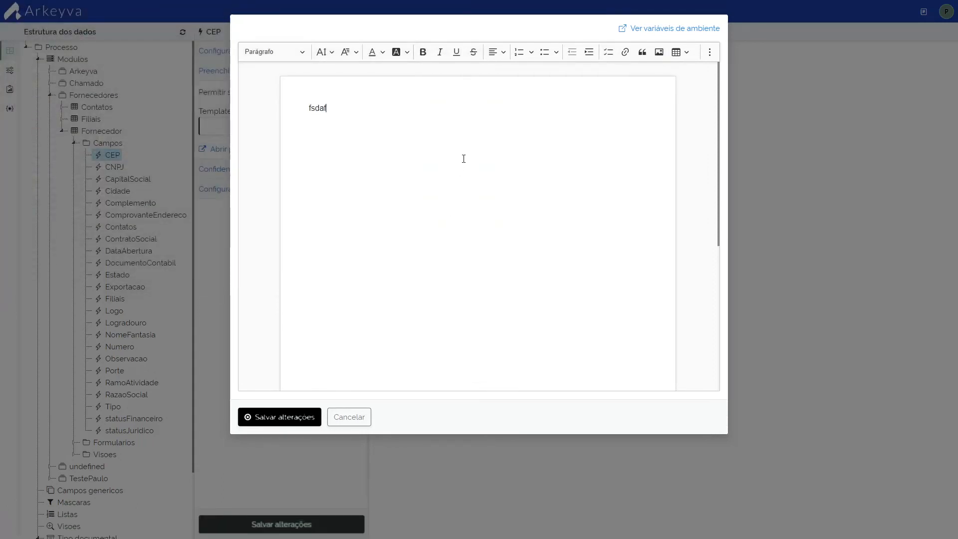
key("BackSpace")
key("BackSpace")
key("BackSpace")
key("BackSpace")
key("BackSpace")
key("BackSpace")
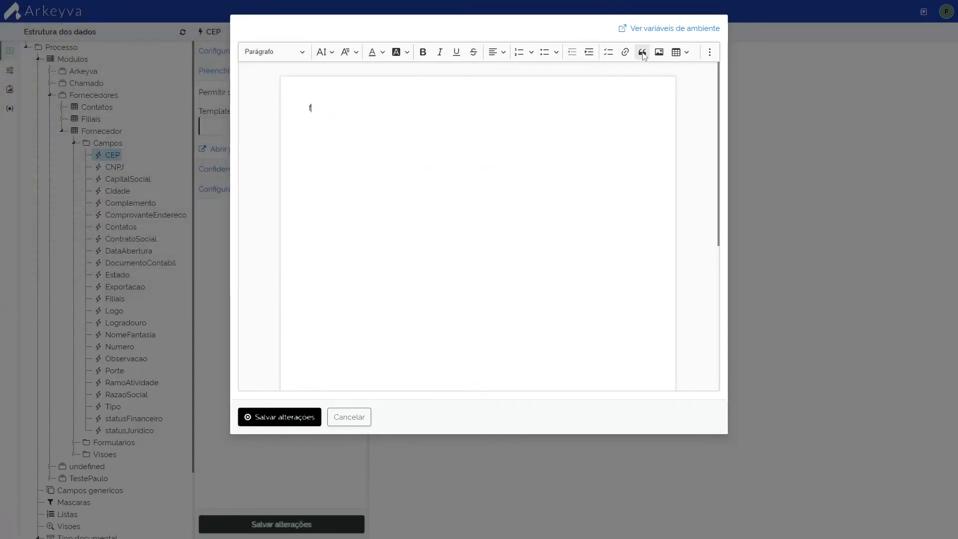
Try inserting a table of 3 rows by 4 columns in the document, and discard the editor's changes
left_click(672, 55)
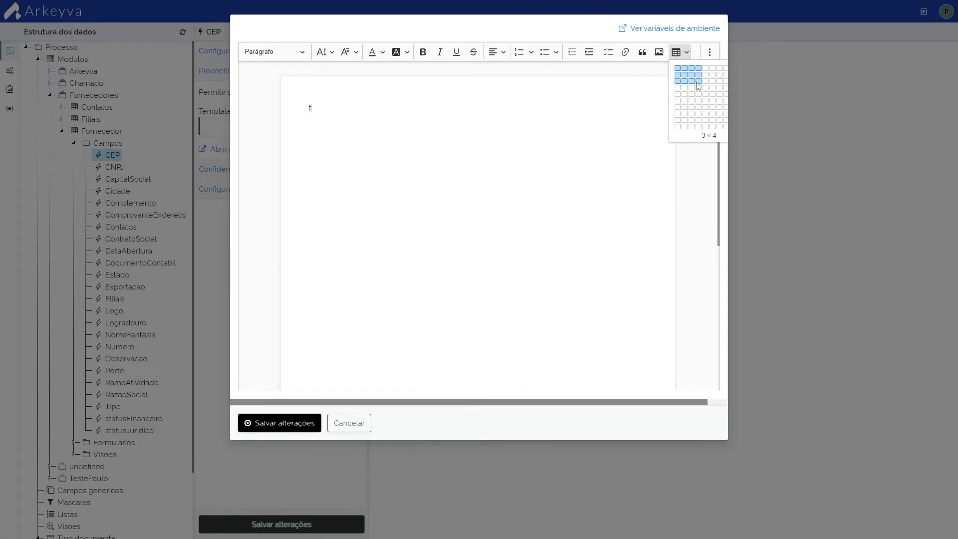
left_click(685, 95)
left_click(442, 237)
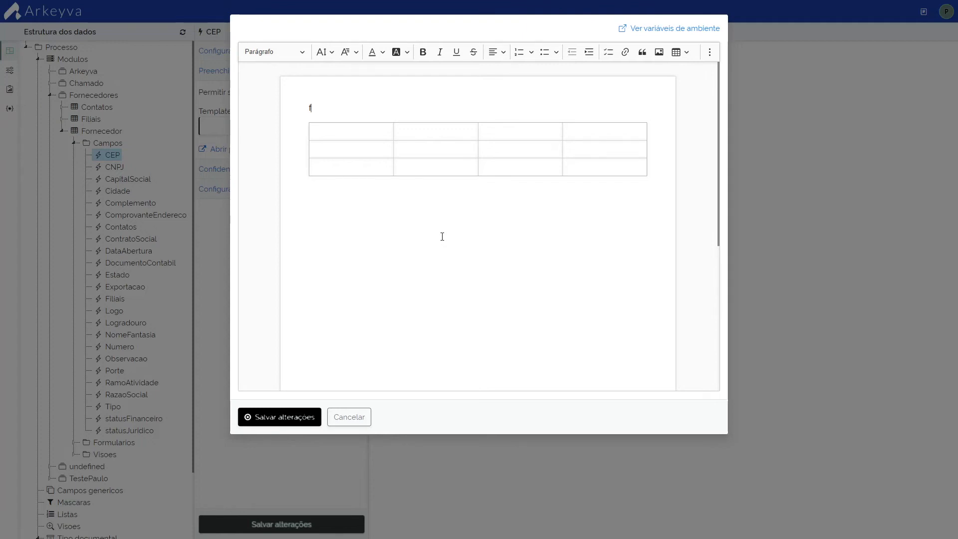
left_click(349, 417)
Set the CEP field's type to Lista in the field configuration
left_click(266, 52)
left_click(262, 75)
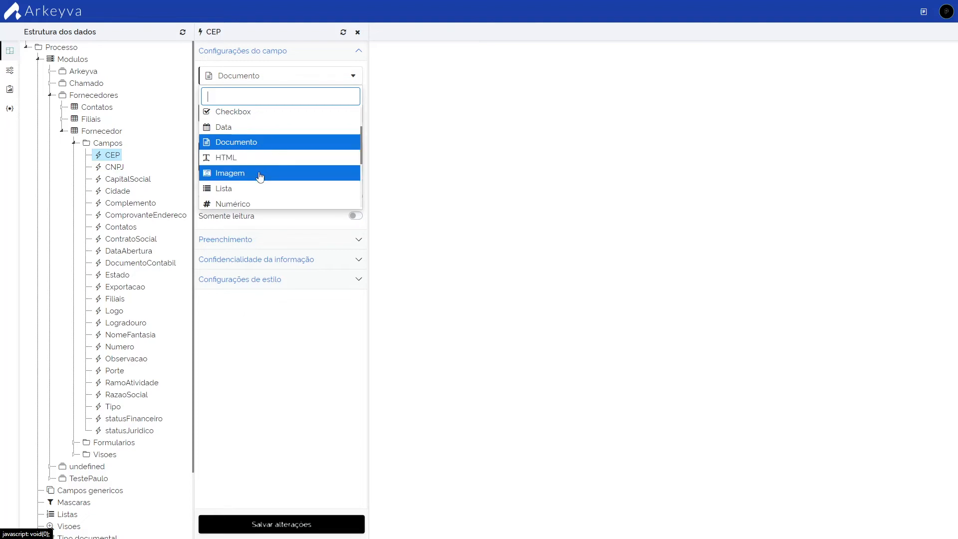
left_click(252, 190)
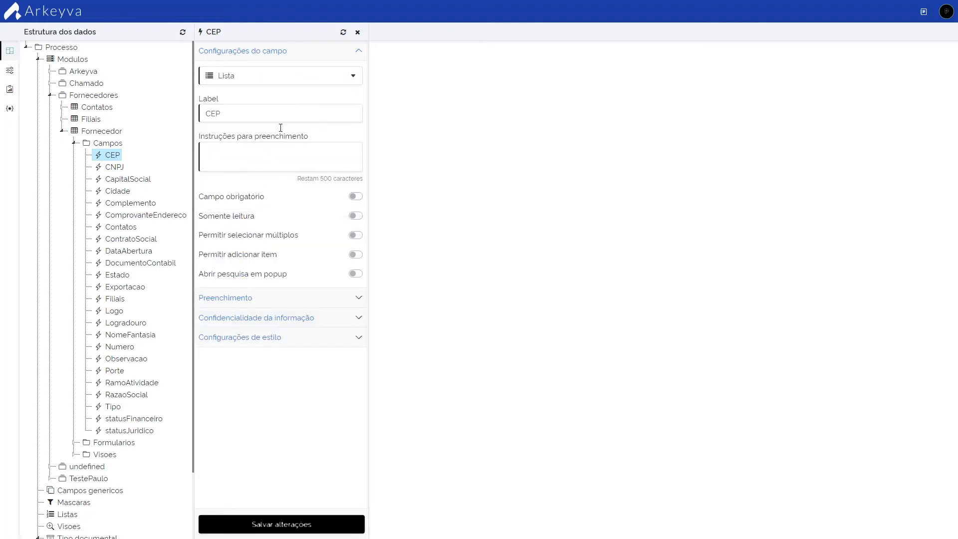
left_click(284, 82)
left_click(284, 81)
Examine the available fill-in types (Tipo de preenchimento) for the Lista field without choosing one
left_click(241, 298)
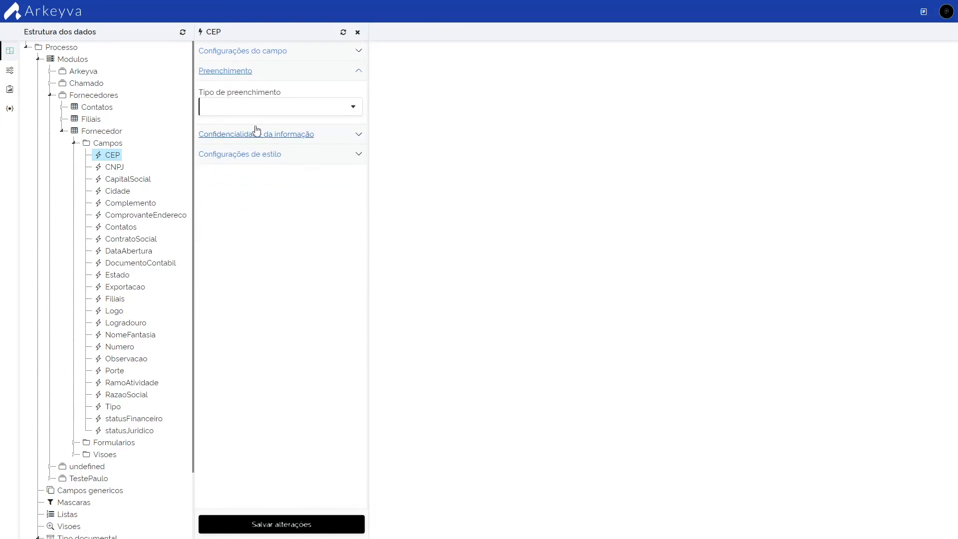
left_click(268, 106)
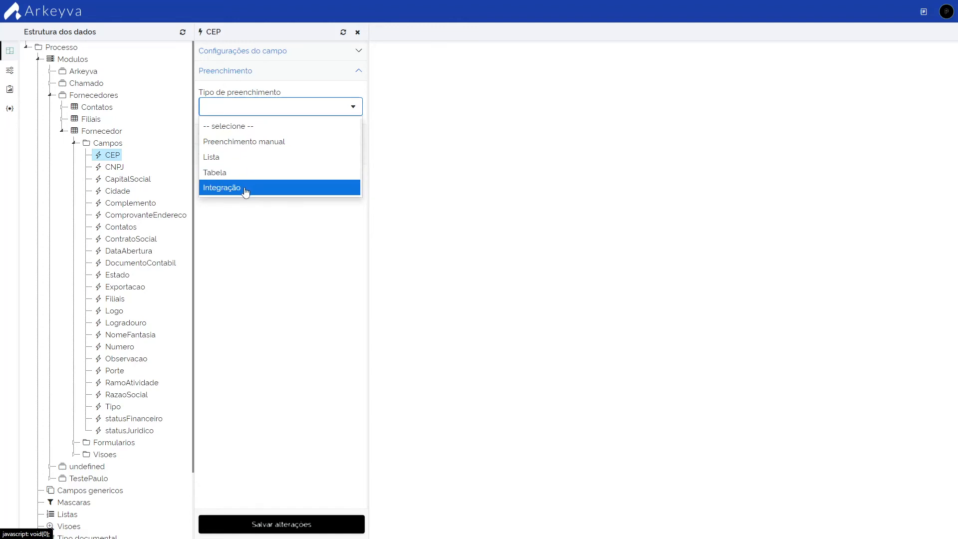
left_click(220, 244)
Return to the CEP field's configuration and set its type to Numérico
left_click(242, 58)
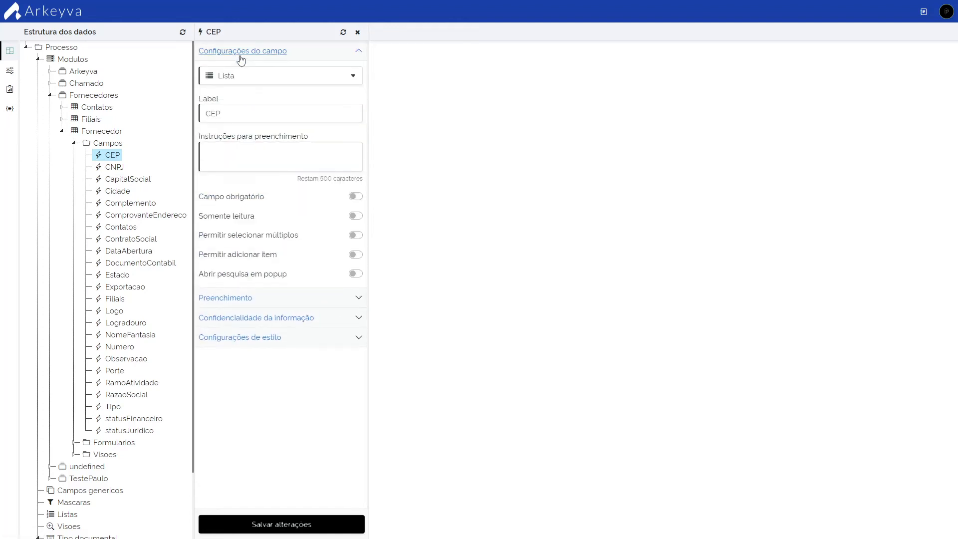
left_click(235, 78)
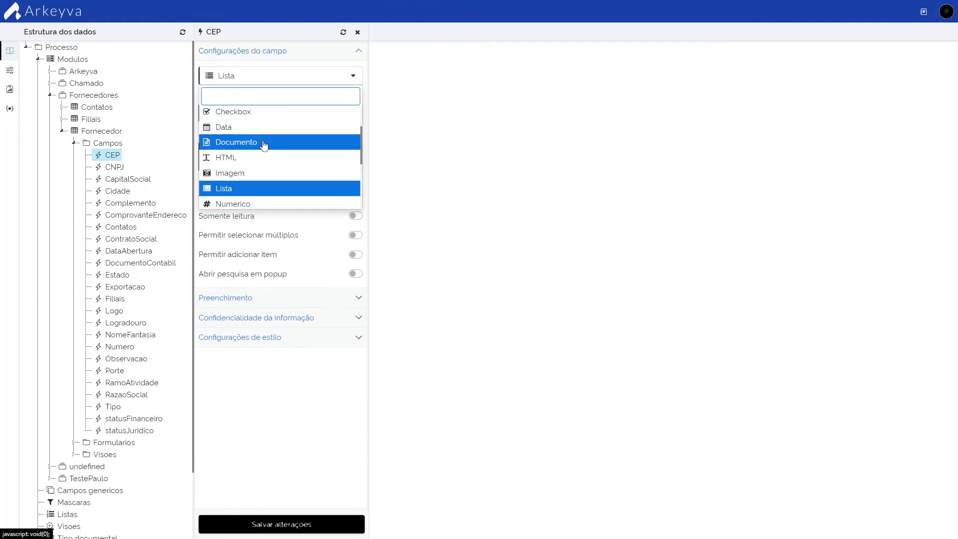
scroll(264, 146, "down", 3)
left_click(261, 152)
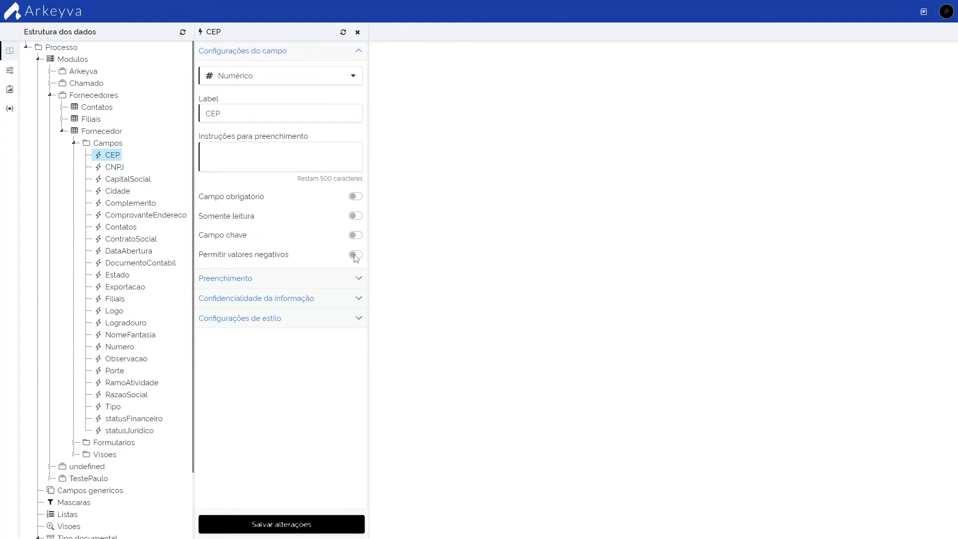
Change the CEP field's type to Radio in the field configuration
left_click(268, 80)
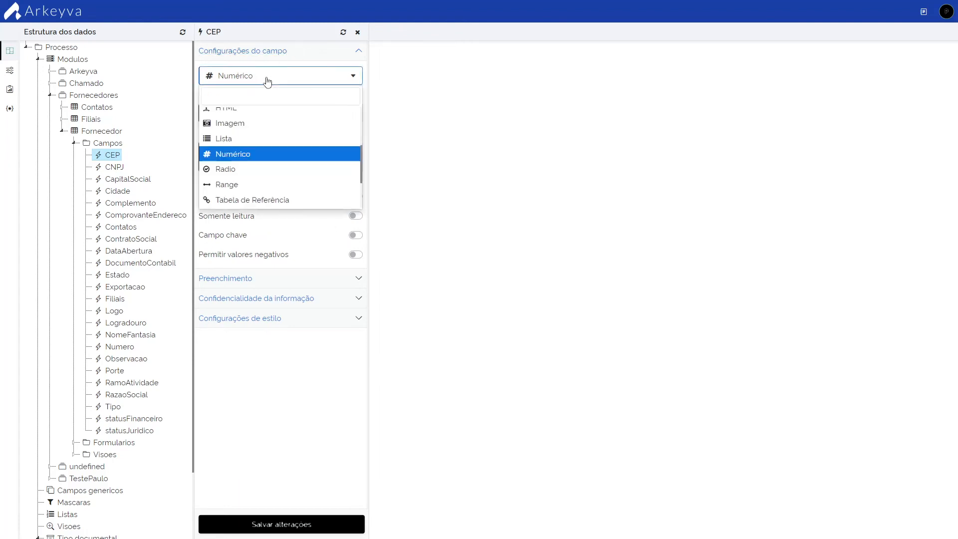
left_click(253, 167)
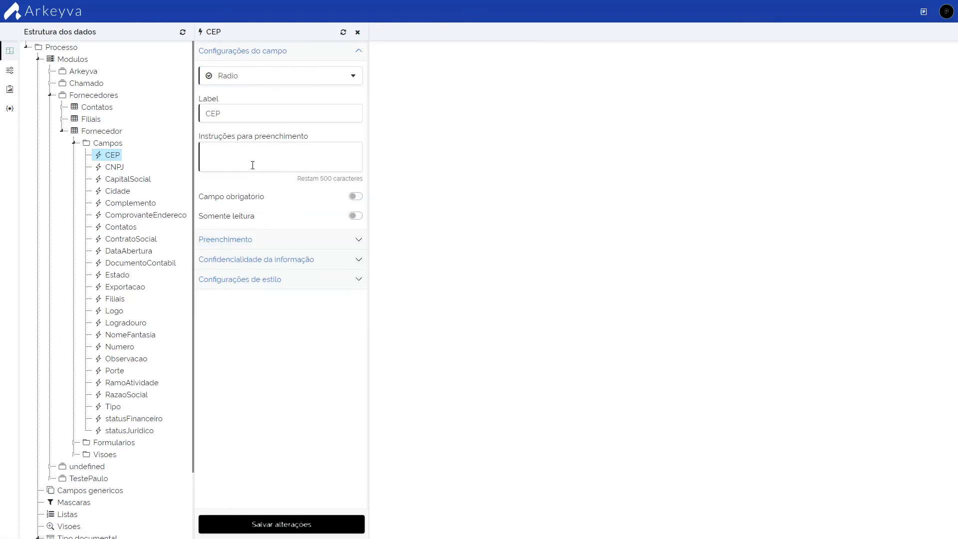
Set the CEP field's type to Tabela de Referência, and switch Permitir multiplus on and back off
left_click(288, 75)
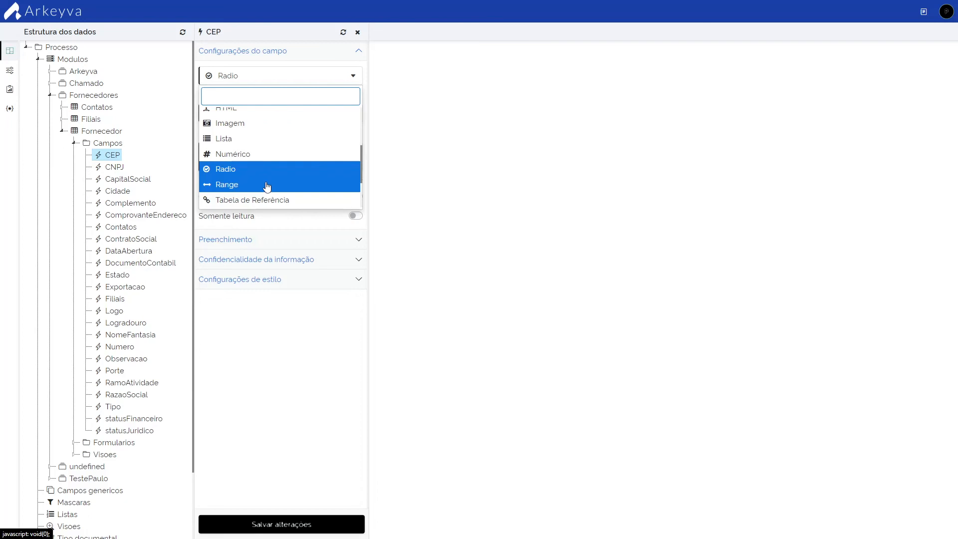
scroll(270, 186, "down", 3)
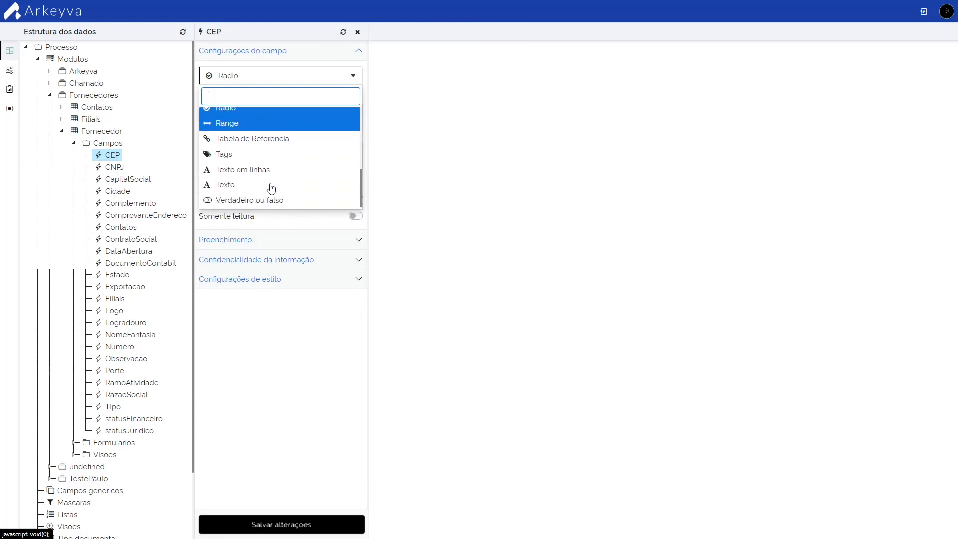
left_click(272, 145)
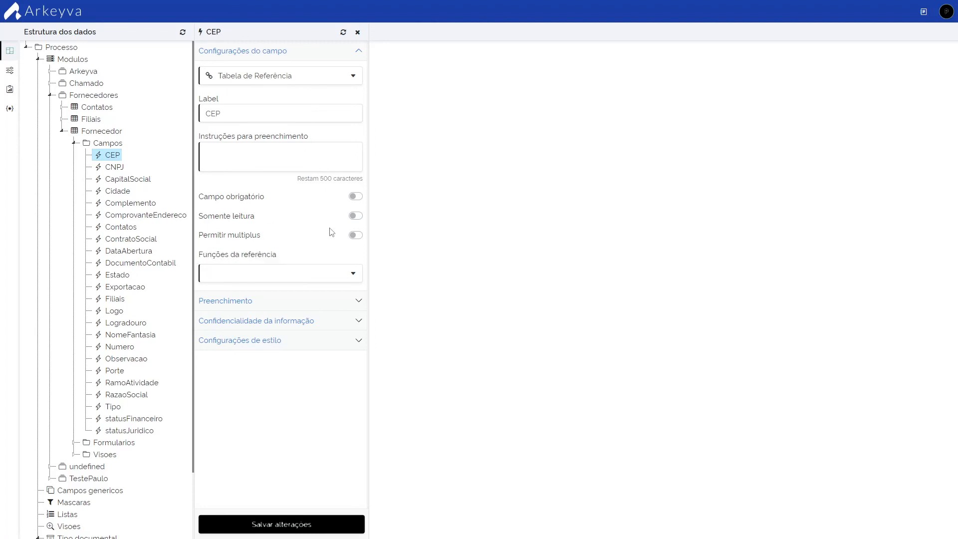
left_click(356, 236)
left_click(357, 236)
Switch the CEP field's type to Tags, and after that to Texto em linhas
left_click(281, 83)
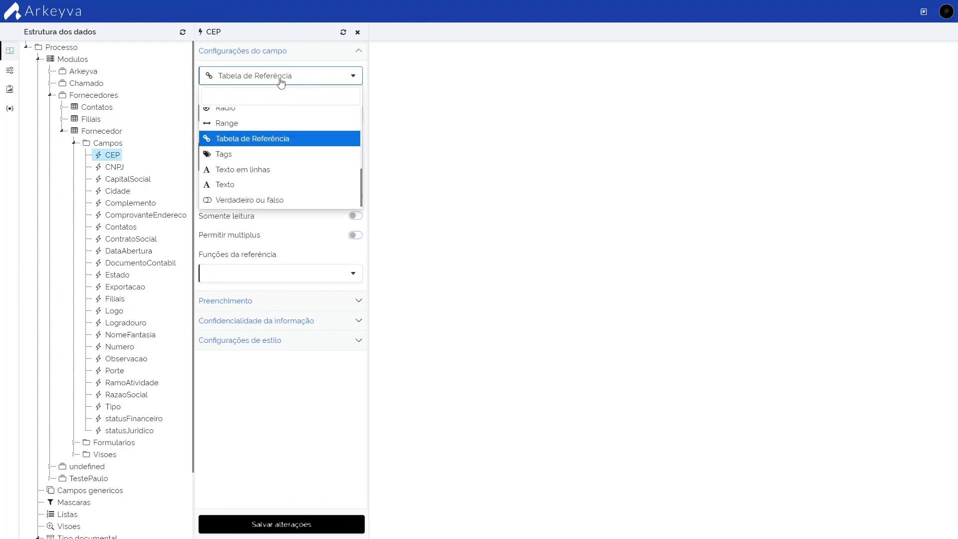
left_click(274, 157)
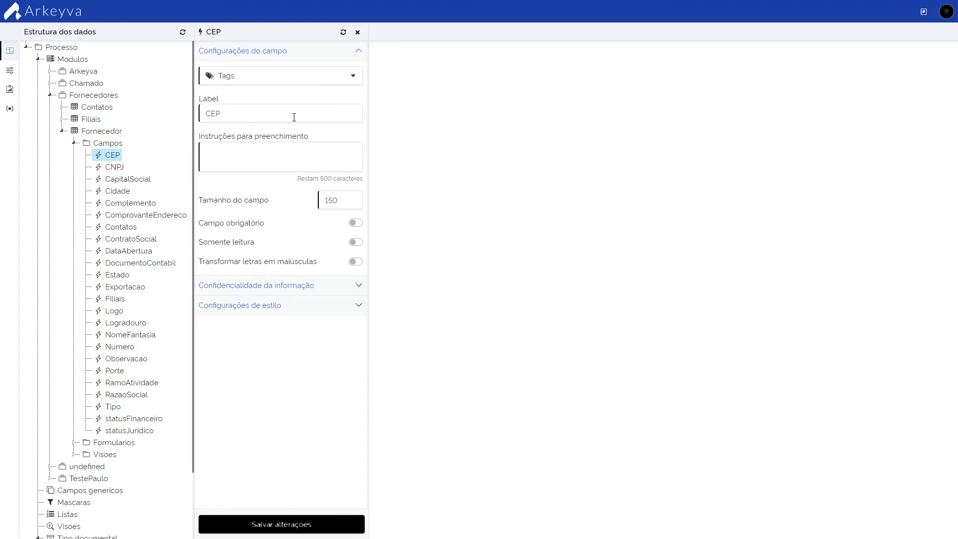
left_click(311, 79)
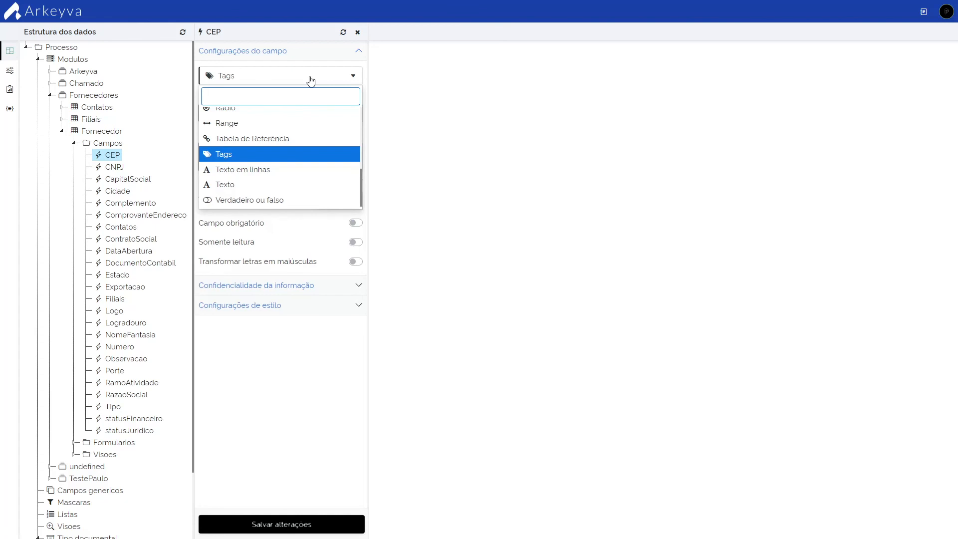
left_click(298, 170)
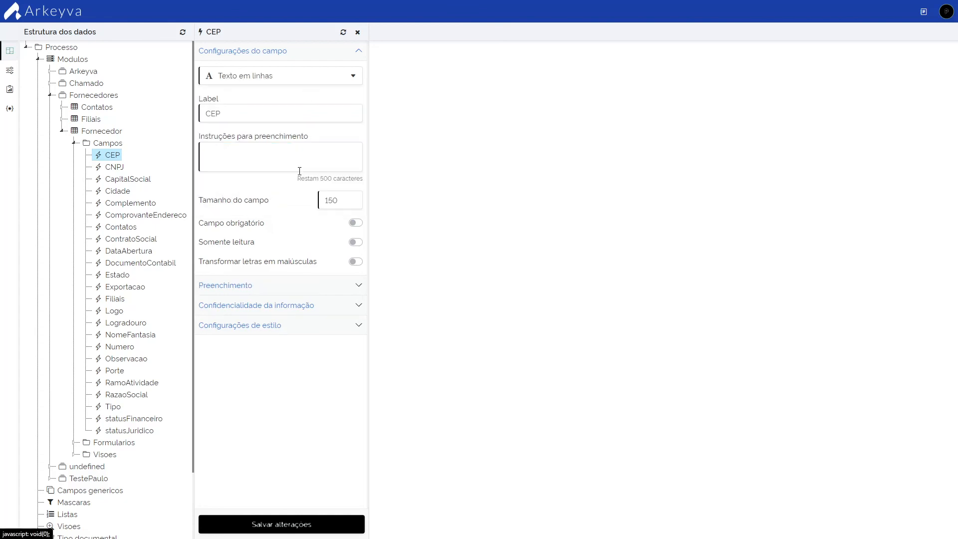
Open the choice of available types for the CEP field again
left_click(296, 81)
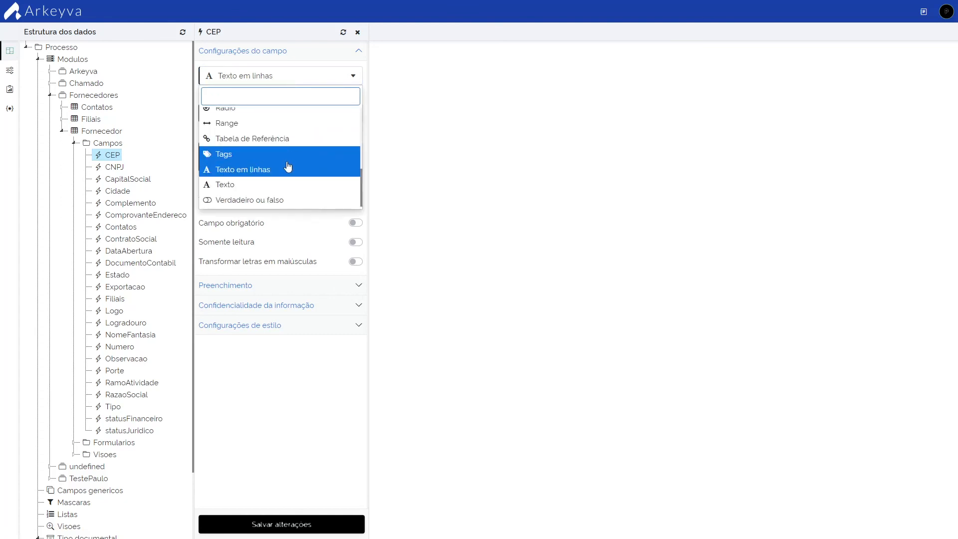